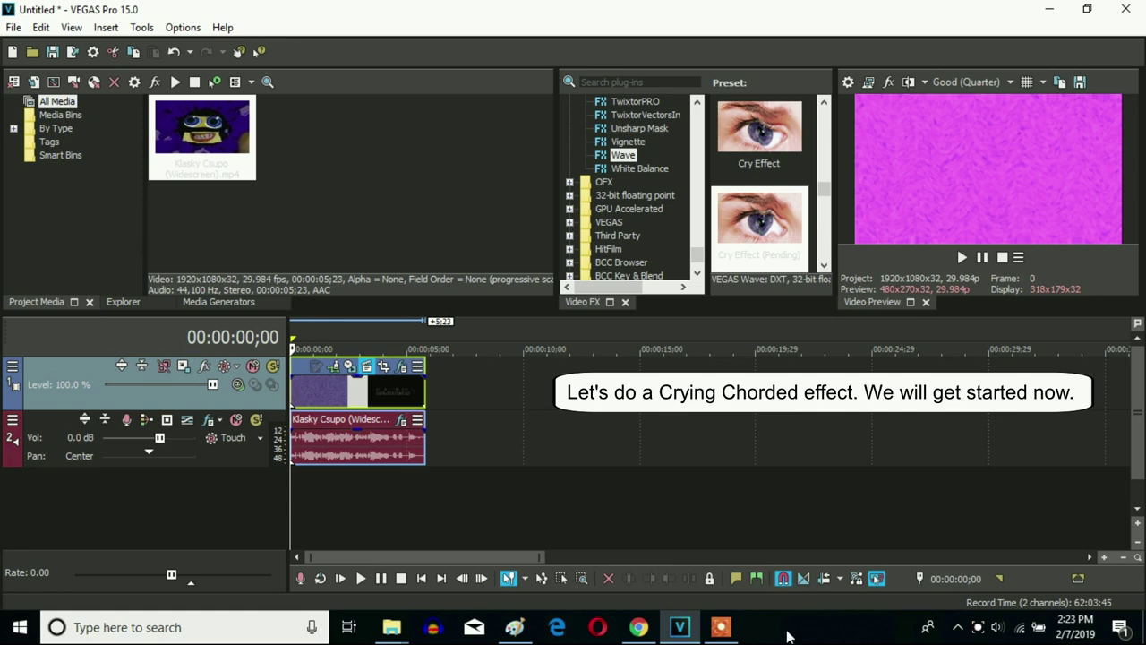
Step: Review the video event's effect settings for the Gradient Map colour points, Wave, Invert and Color Corrector (Secondary)
{"action": "left_click", "coordinate": [403, 366]}
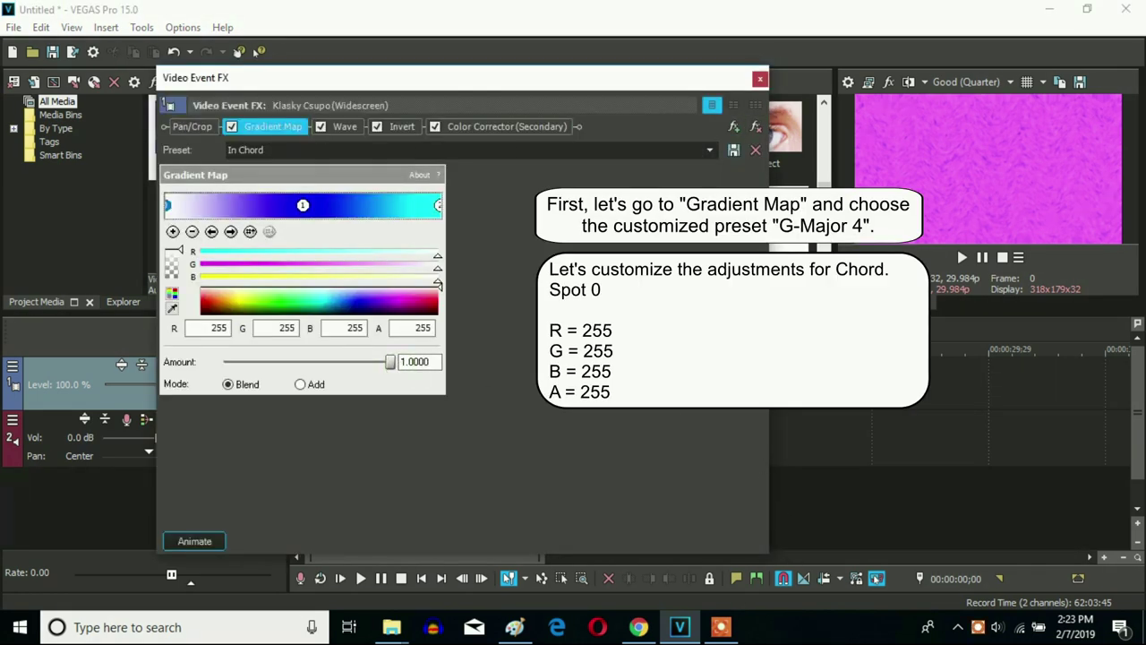
{"action": "left_click", "coordinate": [303, 206]}
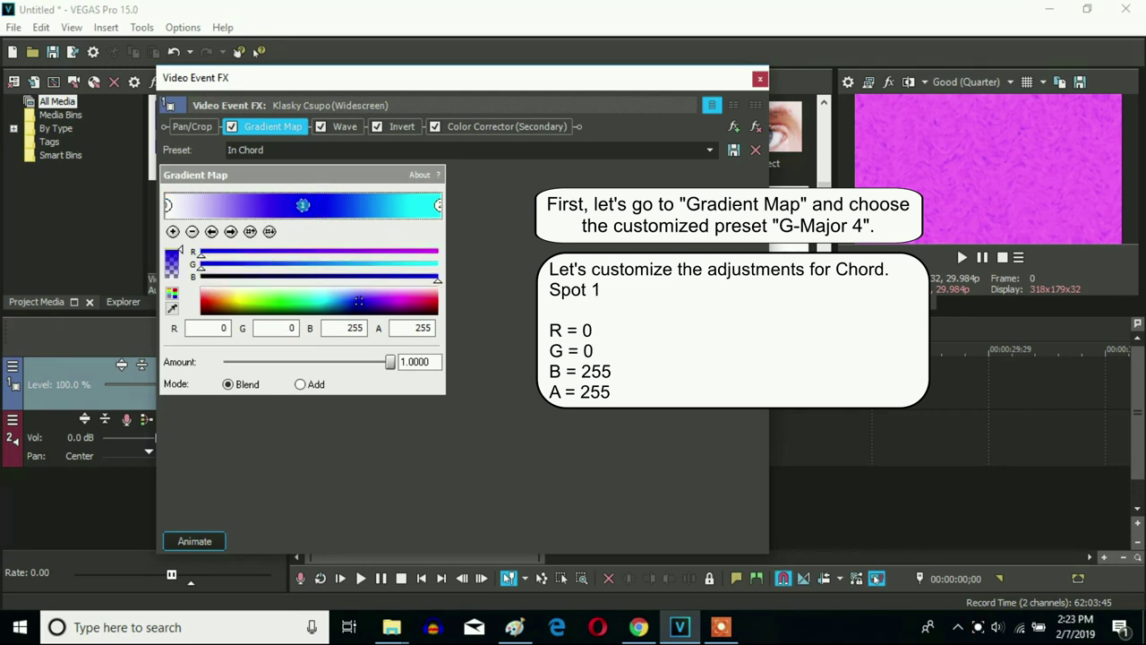
{"action": "left_click", "coordinate": [438, 206]}
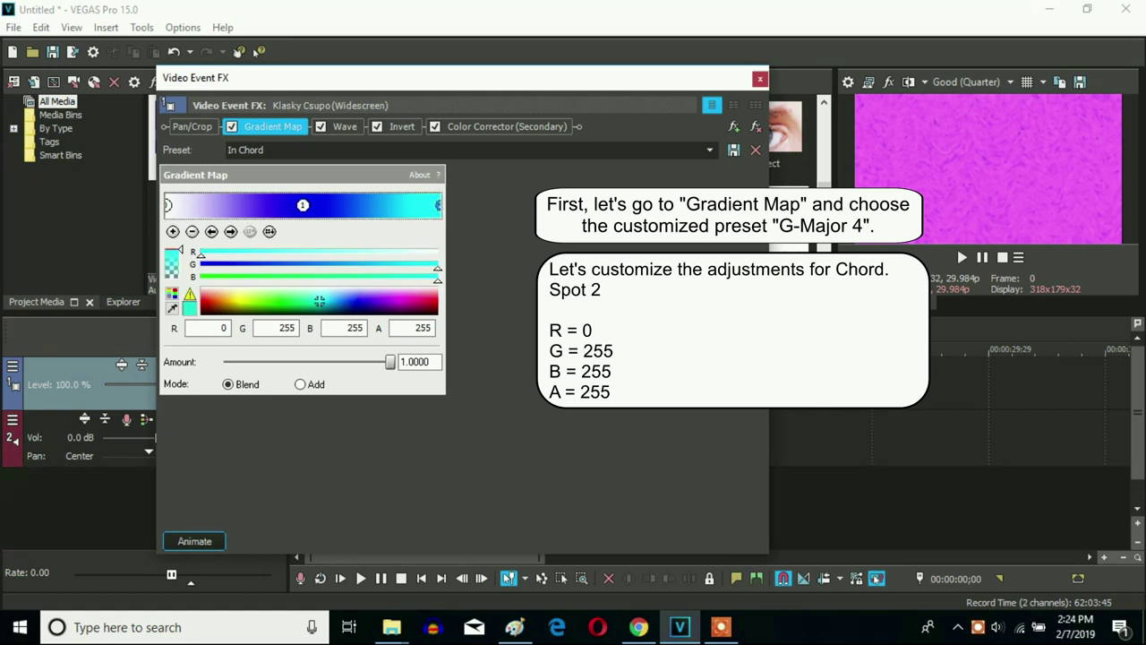
{"action": "left_click", "coordinate": [355, 131]}
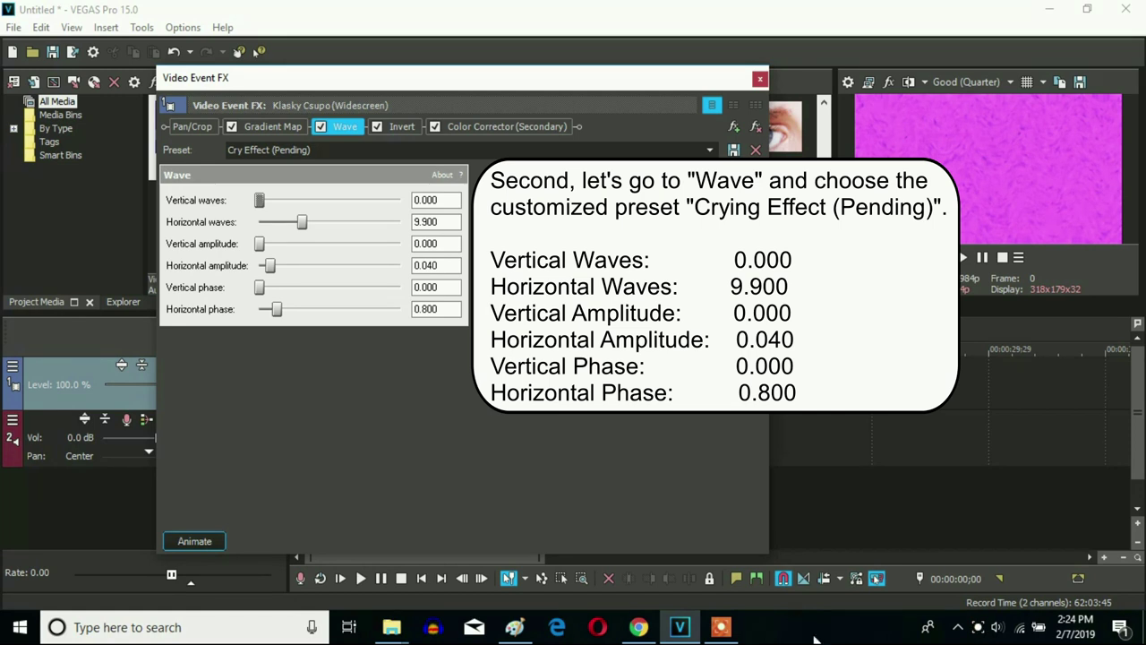
{"action": "left_click", "coordinate": [404, 127]}
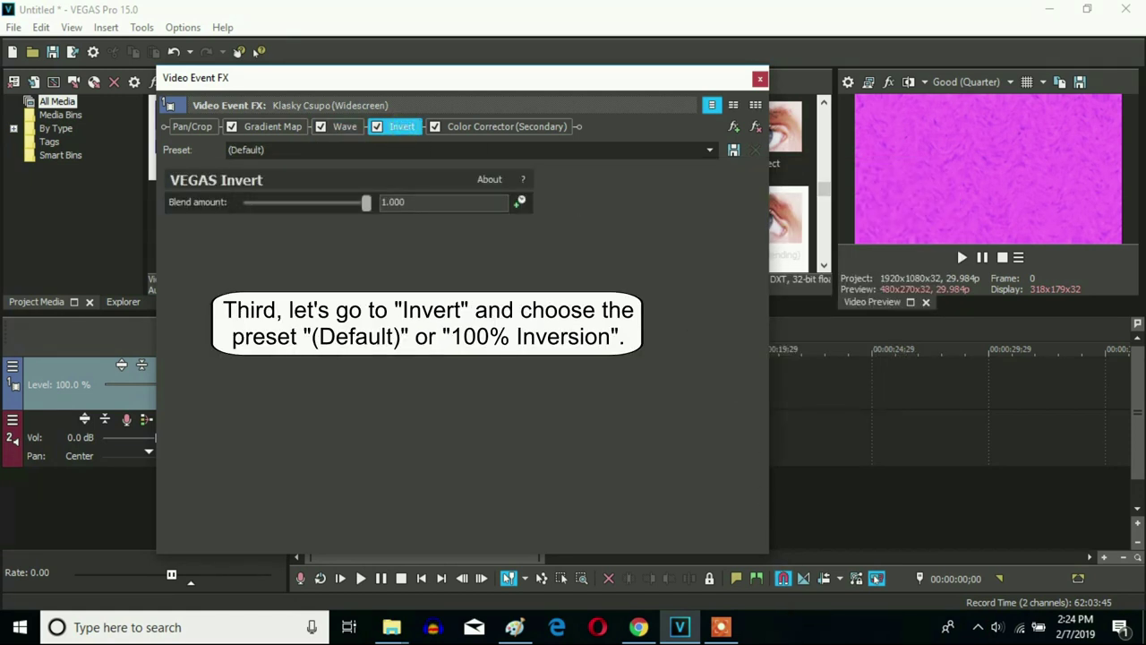
{"action": "left_click", "coordinate": [496, 123]}
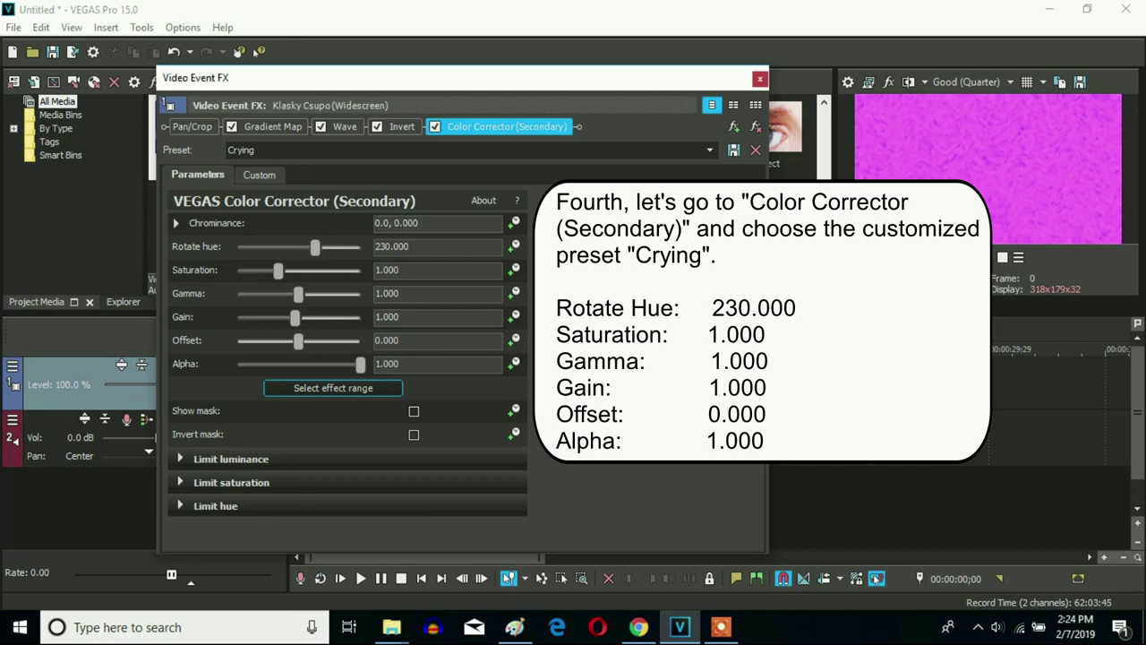
{"action": "left_click", "coordinate": [759, 78]}
Step: Apply the Chord preset in the IL Vocodex effect on the clip's audio event
{"action": "left_click", "coordinate": [402, 420]}
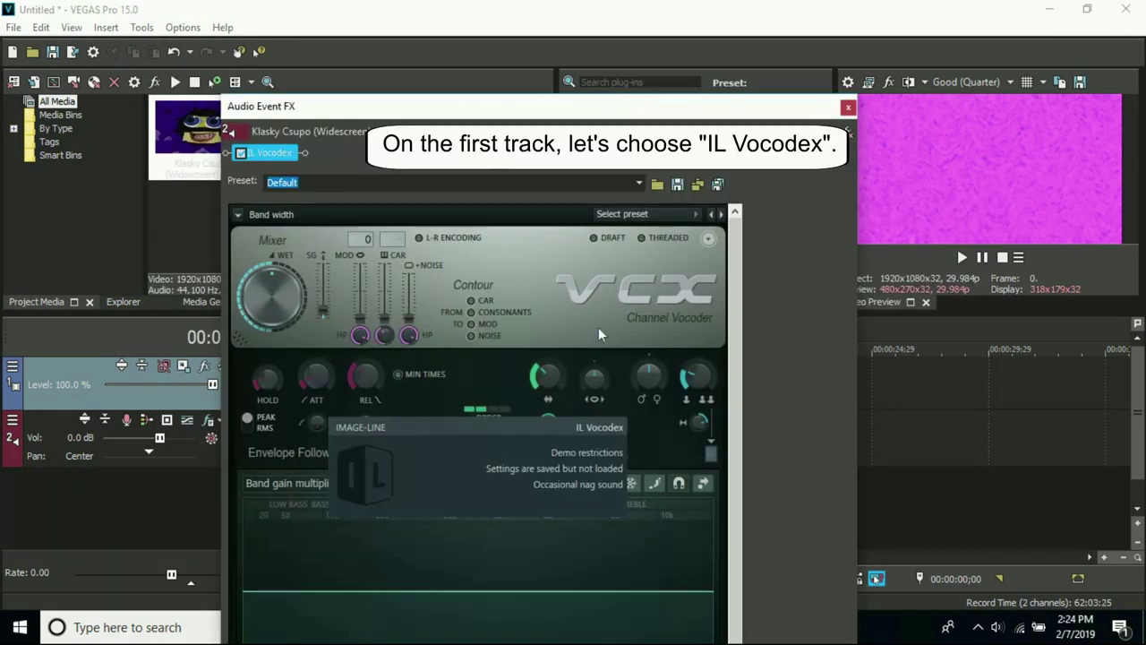
{"action": "left_click", "coordinate": [639, 215]}
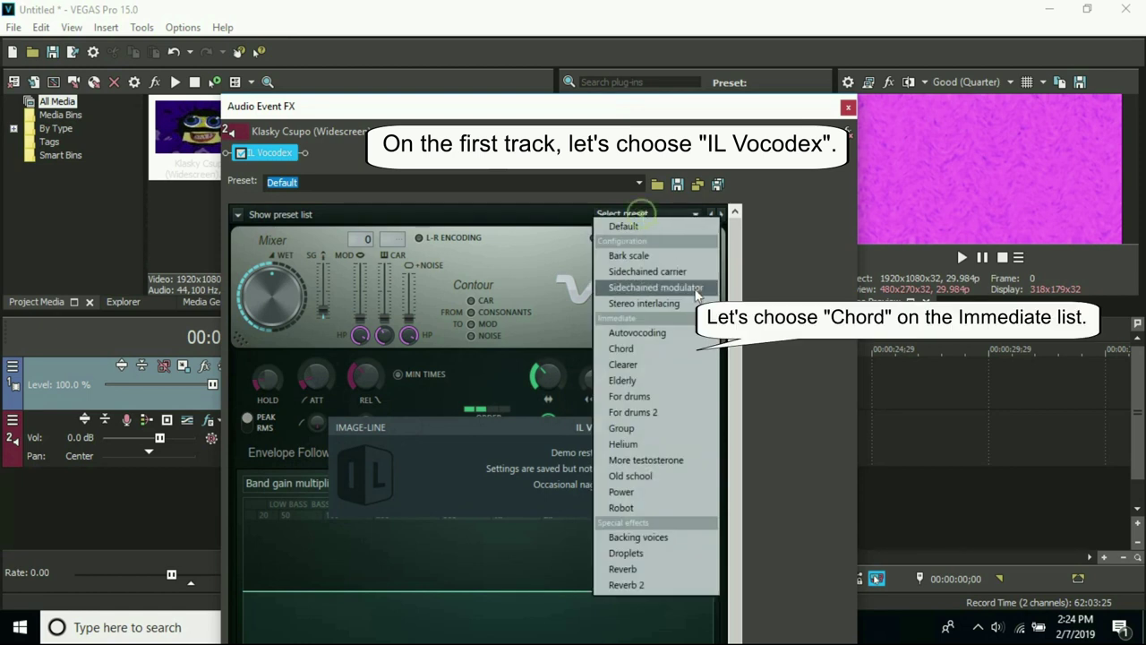
{"action": "left_click", "coordinate": [689, 348]}
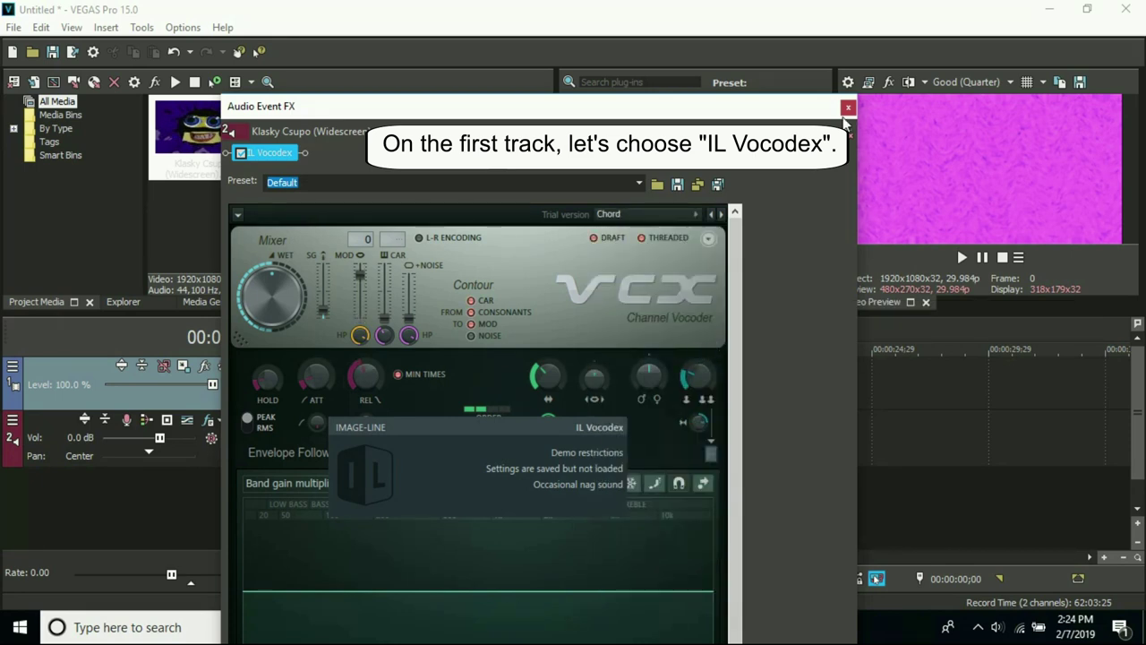
{"action": "left_click", "coordinate": [848, 107]}
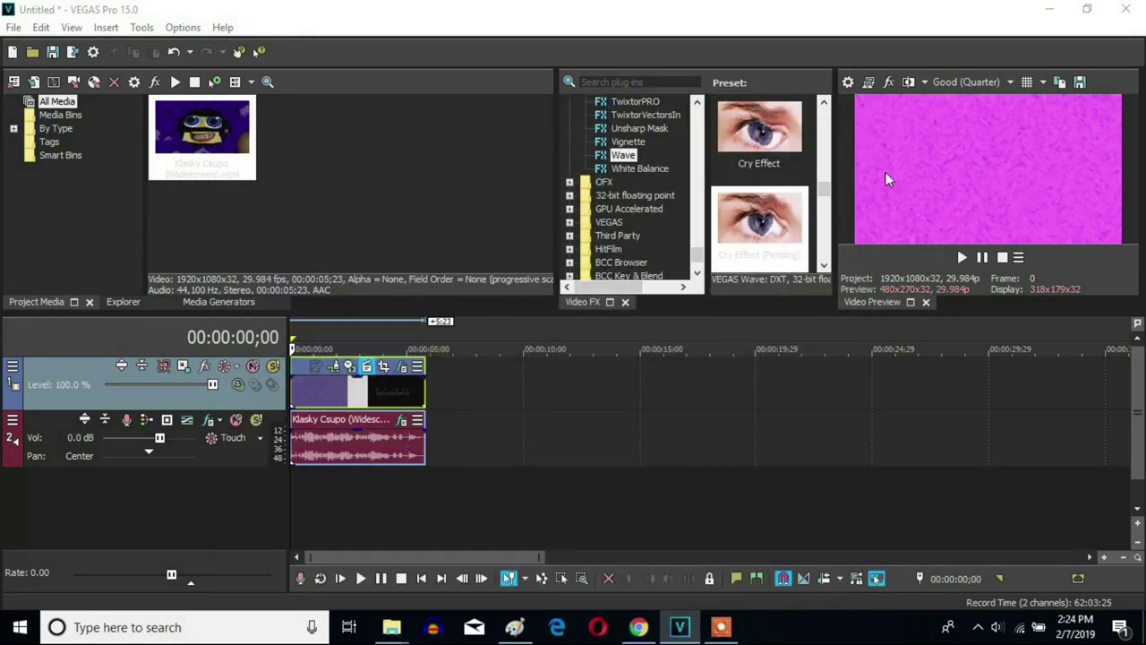
Step: Render the project as Wave (Microsoft) with the Default Template, naming the file "Klasky Csupo In Chord"
{"action": "left_click", "coordinate": [13, 27]}
{"action": "left_click", "coordinate": [121, 159]}
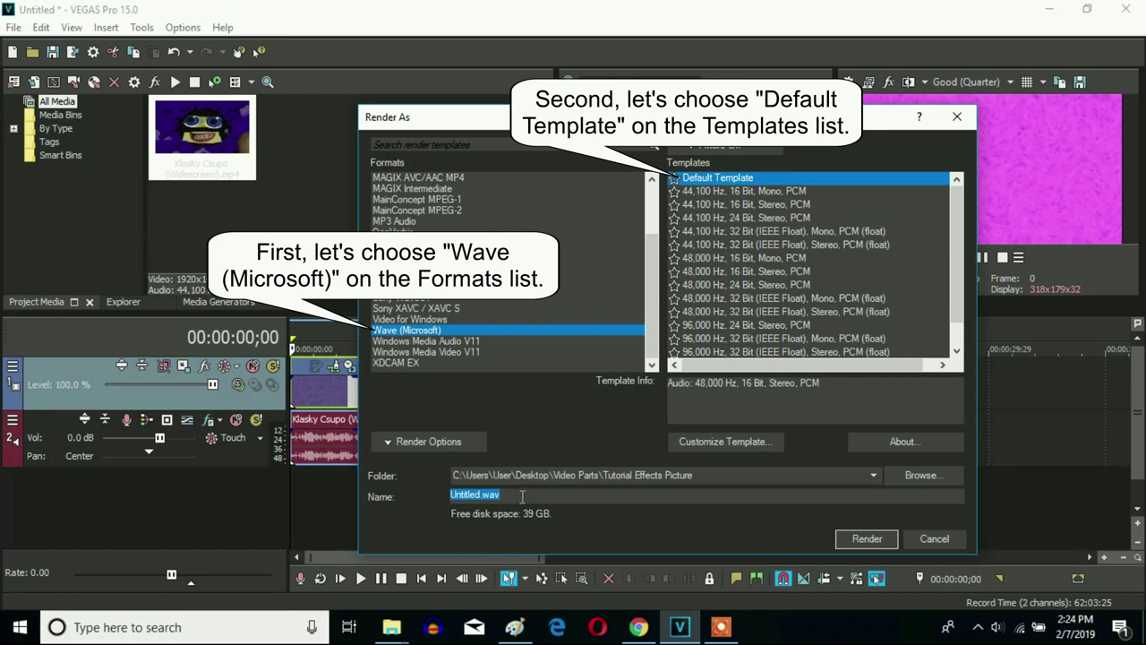
{"action": "type", "text": "Klasky Csupo In Chord"}
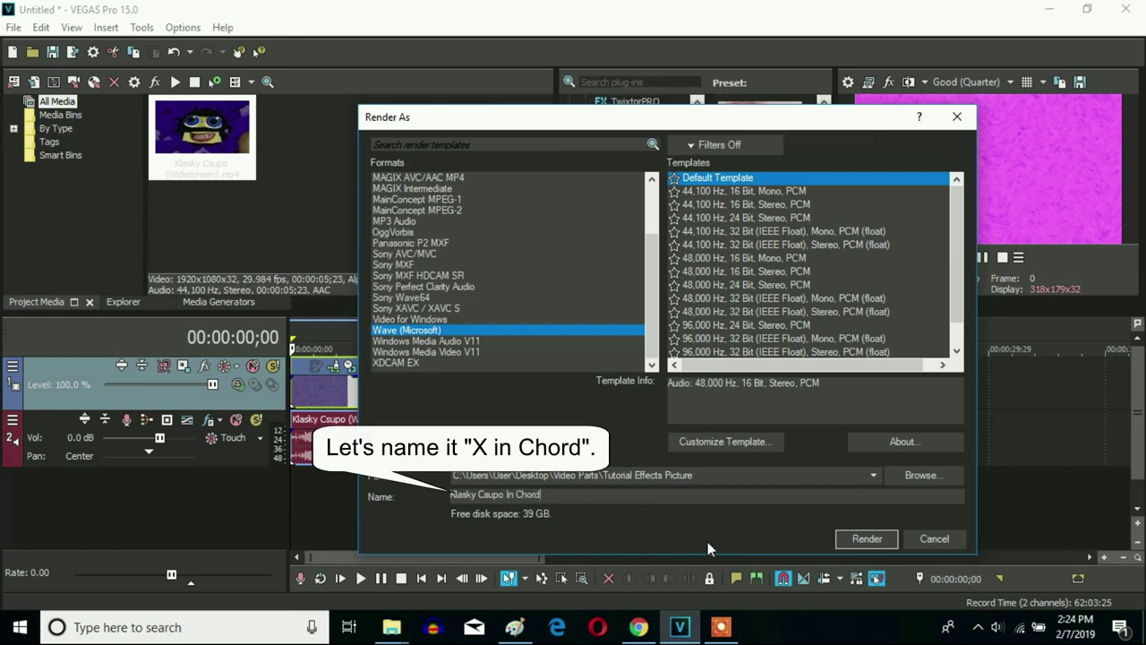
{"action": "left_click", "coordinate": [877, 540]}
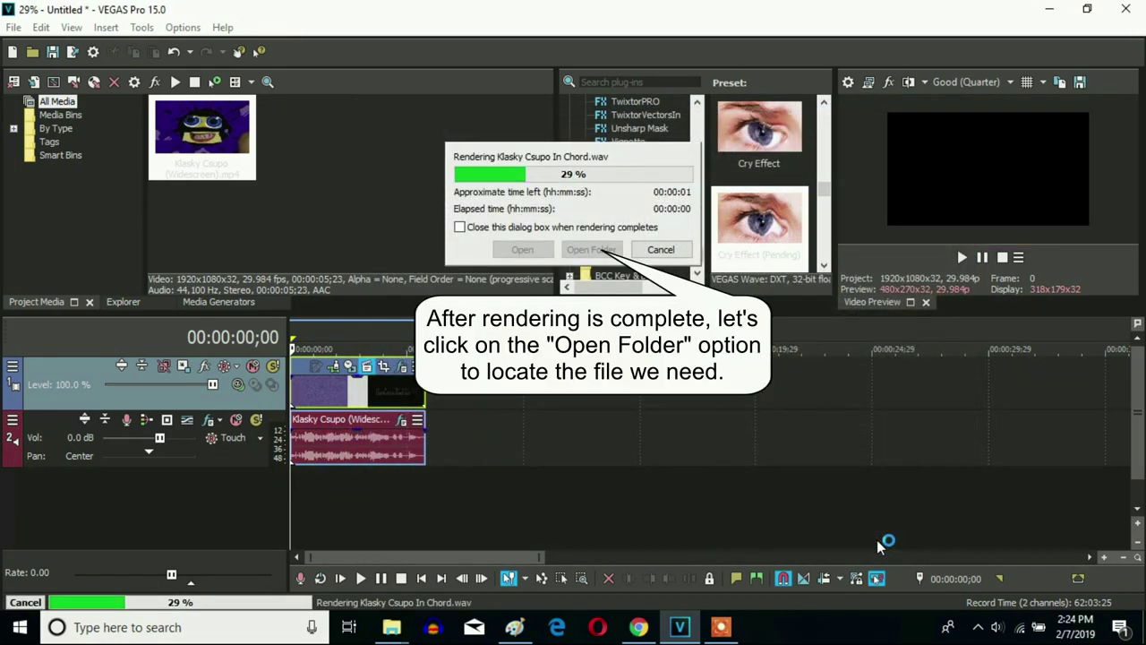
Step: Open the render's folder and place "Klasky Csupo In Chord" on the audio track, well after the existing clip
{"action": "left_click", "coordinate": [593, 250]}
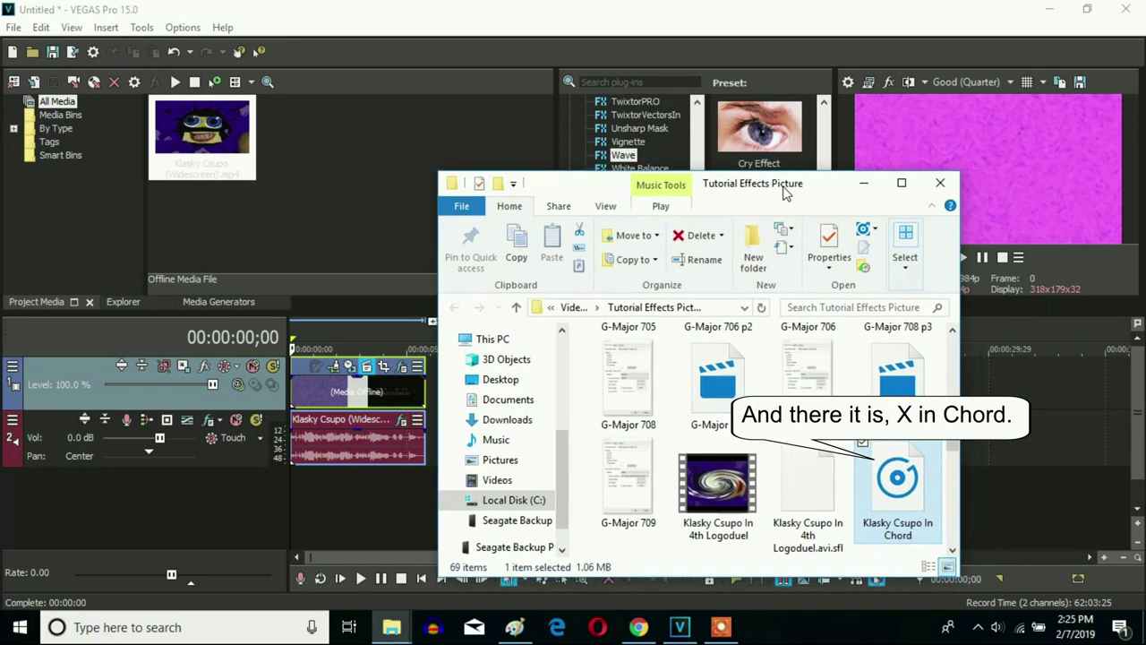
{"action": "left_click_drag", "start_coordinate": [860, 494], "coordinate": [951, 455]}
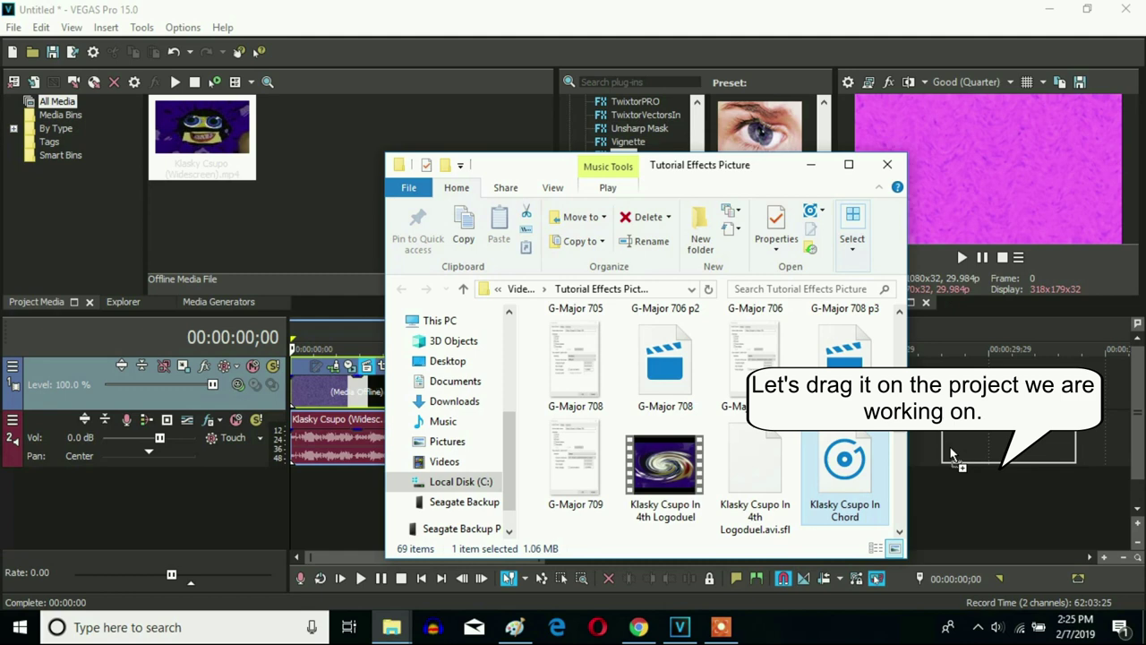
{"action": "left_click_drag", "start_coordinate": [951, 455], "coordinate": [953, 455]}
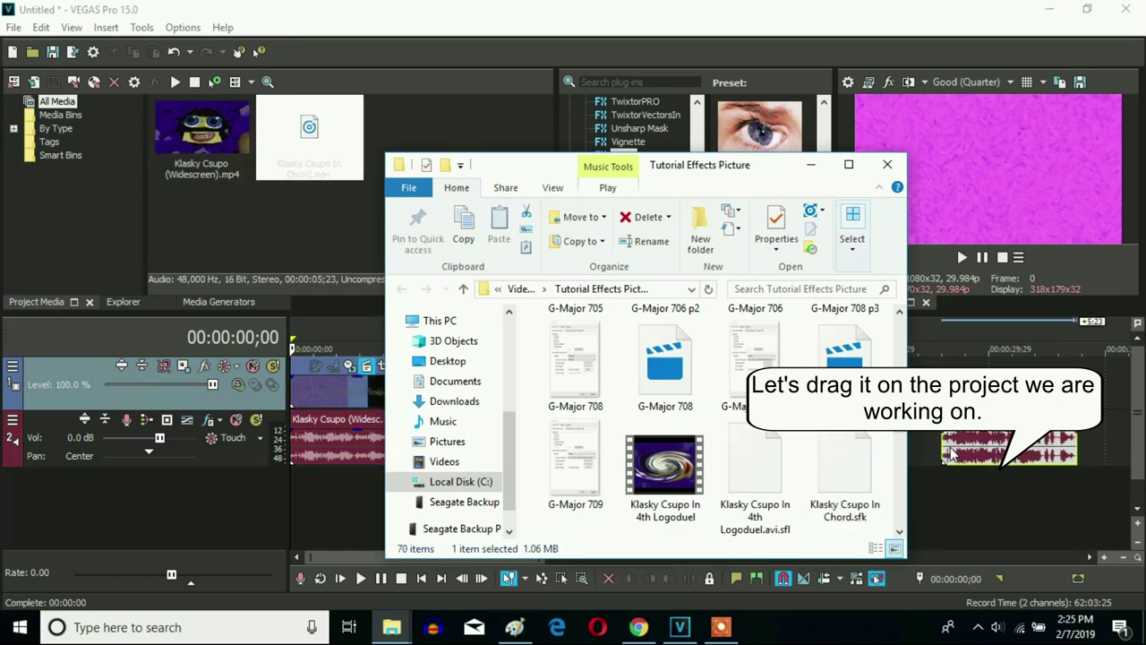
{"action": "left_click", "coordinate": [810, 164]}
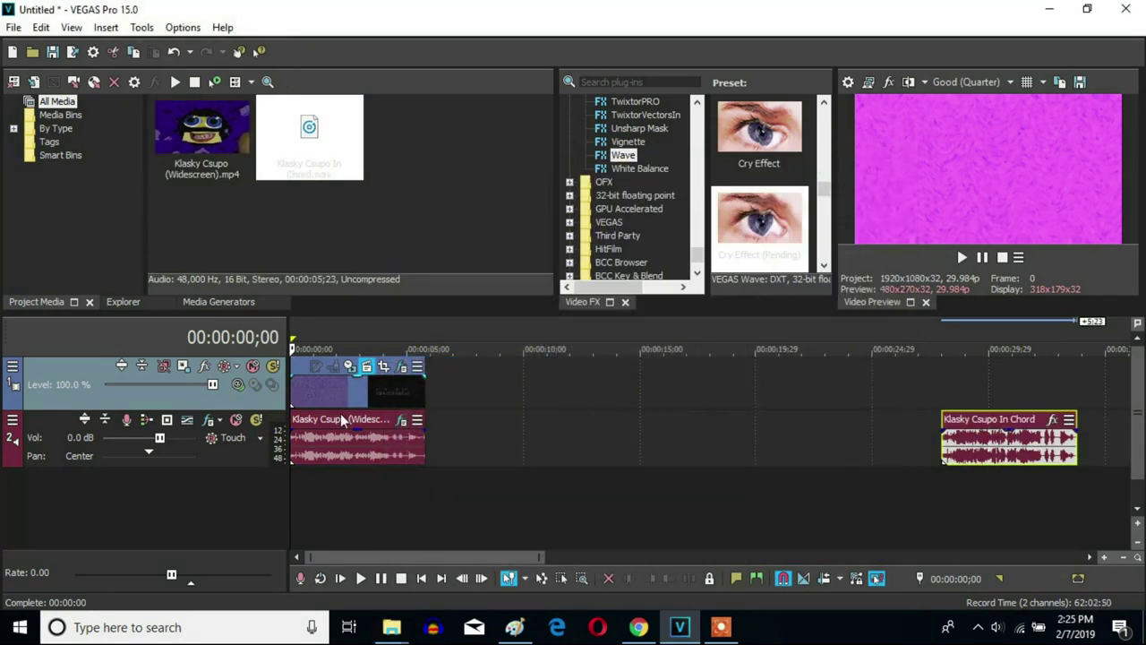
Step: Replace the original audio event with the rendered "Klasky Csupo In Chord" event, placing it at the start of the timeline
{"action": "left_click", "coordinate": [296, 455]}
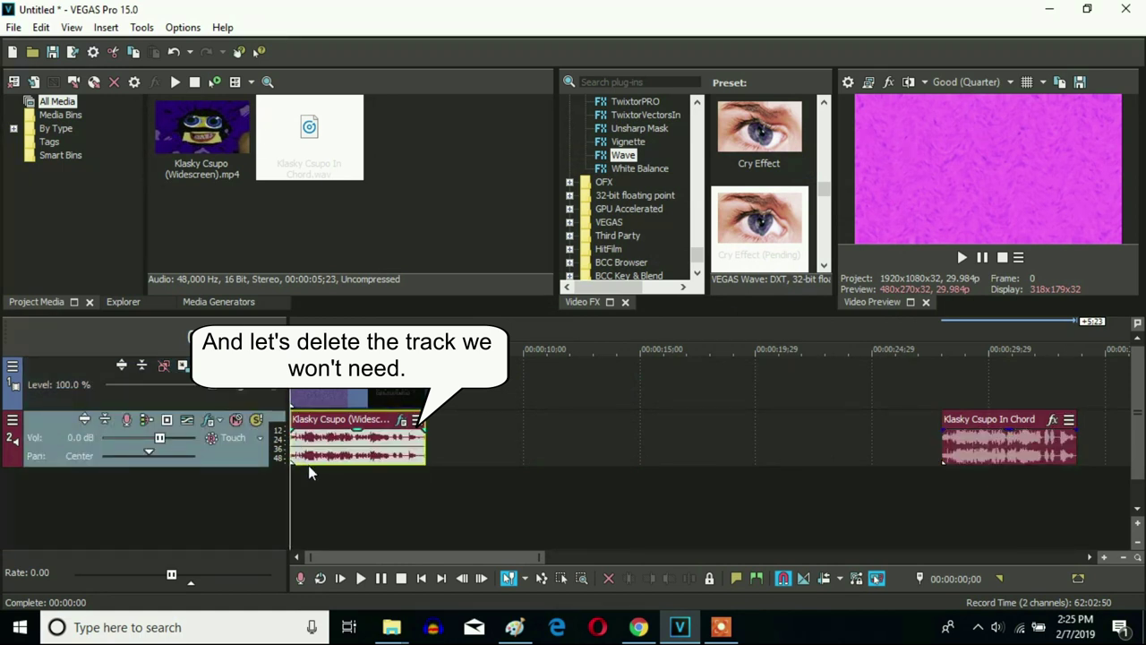
{"action": "key", "text": "Delete"}
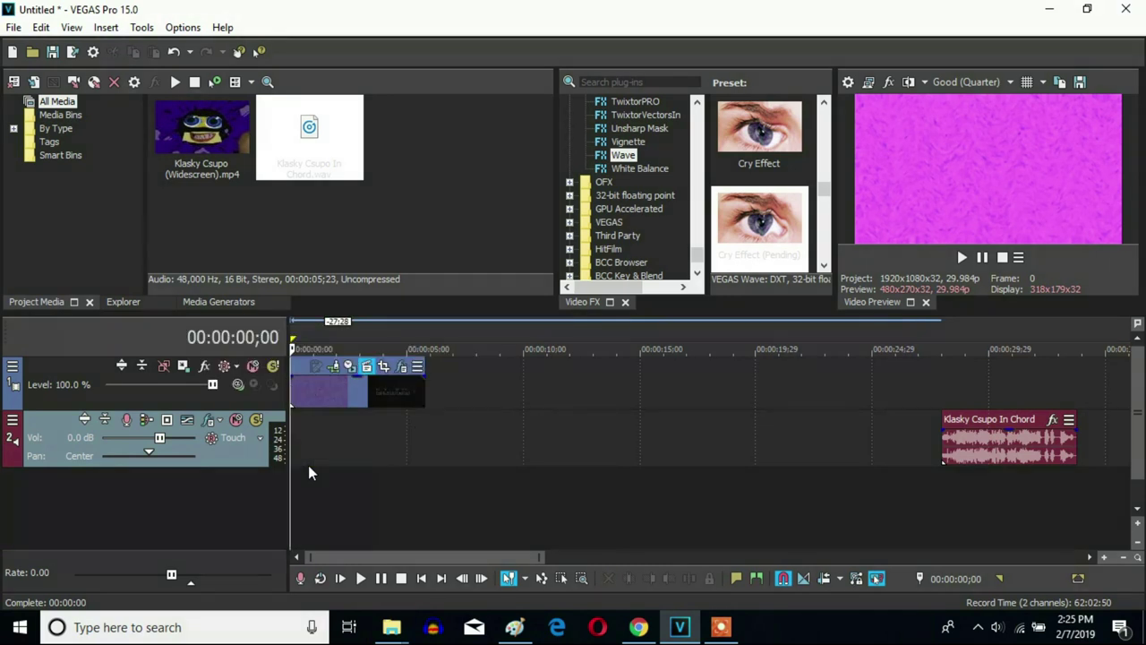
{"action": "left_click_drag", "start_coordinate": [970, 449], "coordinate": [310, 439]}
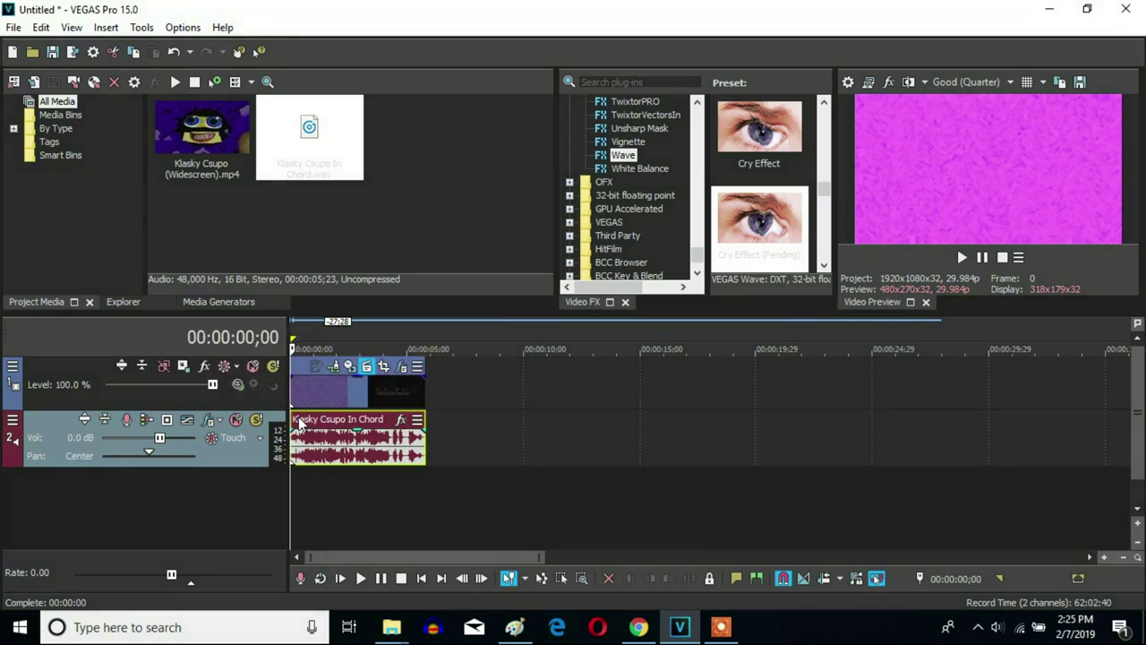
Step: Set the In Chord audio event's time stretch / pitch shift method to élastique with Efficient stretch attributes
{"action": "right_click", "coordinate": [333, 461]}
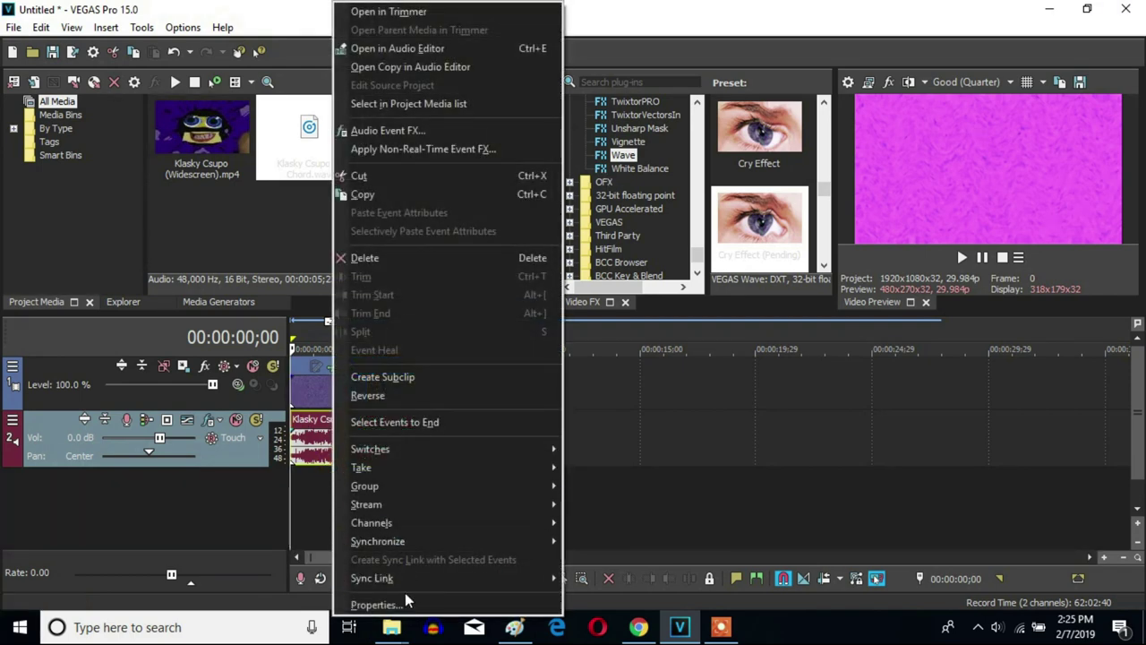
{"action": "left_click", "coordinate": [403, 604]}
{"action": "left_click", "coordinate": [578, 265]}
{"action": "left_click", "coordinate": [570, 292]}
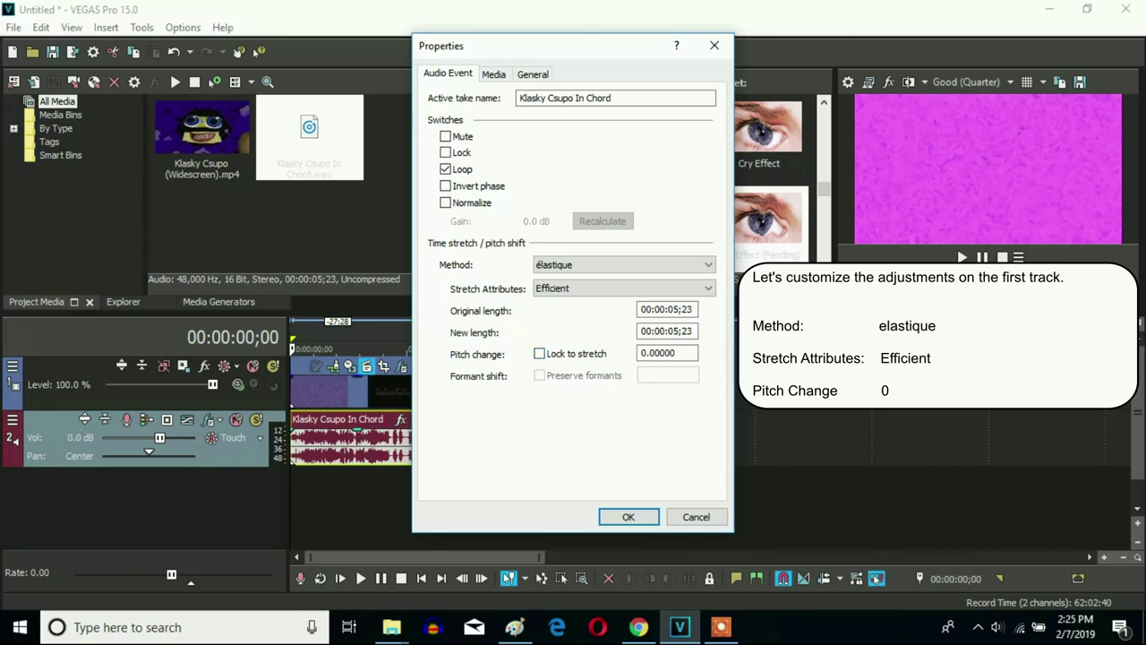
{"action": "left_click", "coordinate": [628, 517]}
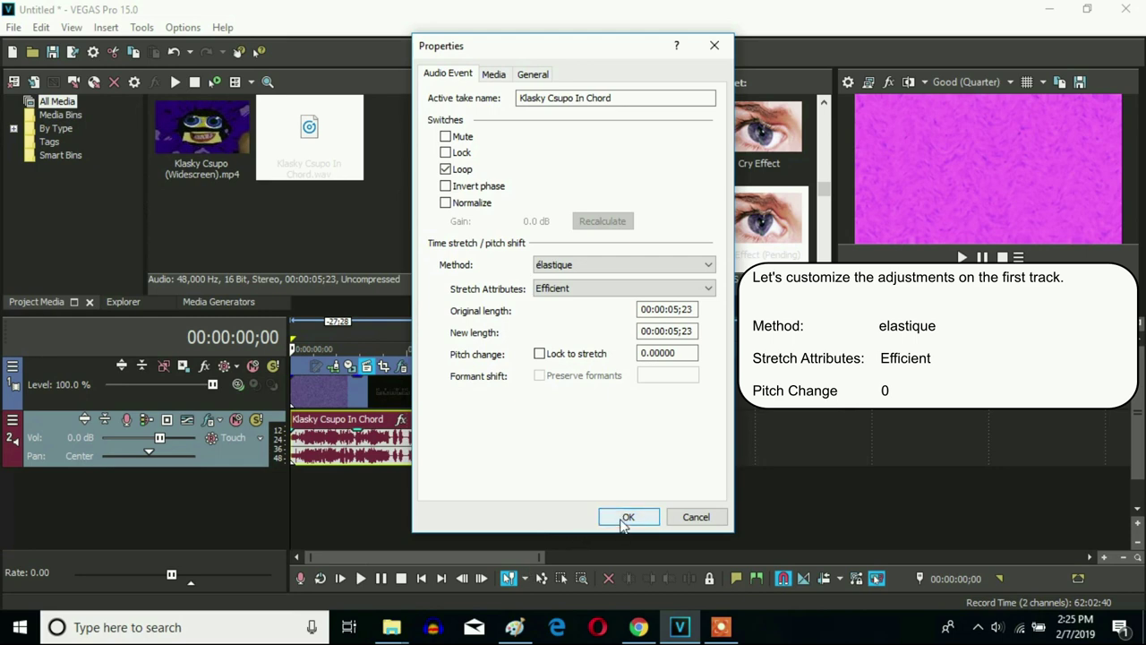
Step: Duplicate the In Chord audio event and put the copy on a new track below, aligned to the timeline start
{"action": "right_click", "coordinate": [362, 451]}
{"action": "left_click", "coordinate": [390, 195]}
{"action": "left_click", "coordinate": [458, 429]}
{"action": "right_click", "coordinate": [477, 497]}
{"action": "left_click", "coordinate": [532, 120]}
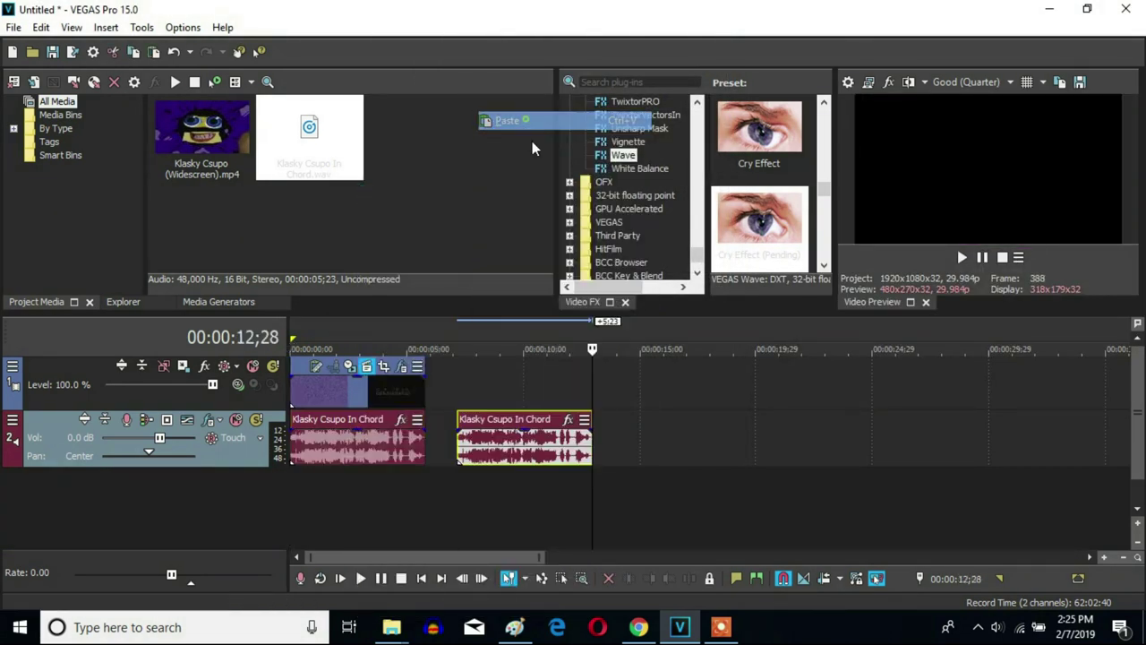
{"action": "left_click_drag", "start_coordinate": [502, 477], "coordinate": [310, 498]}
Step: Set the duplicated audio event's stretch method to élastique and its pitch change to -5
{"action": "right_click", "coordinate": [310, 498]}
{"action": "left_click", "coordinate": [351, 605]}
{"action": "left_click", "coordinate": [555, 265]}
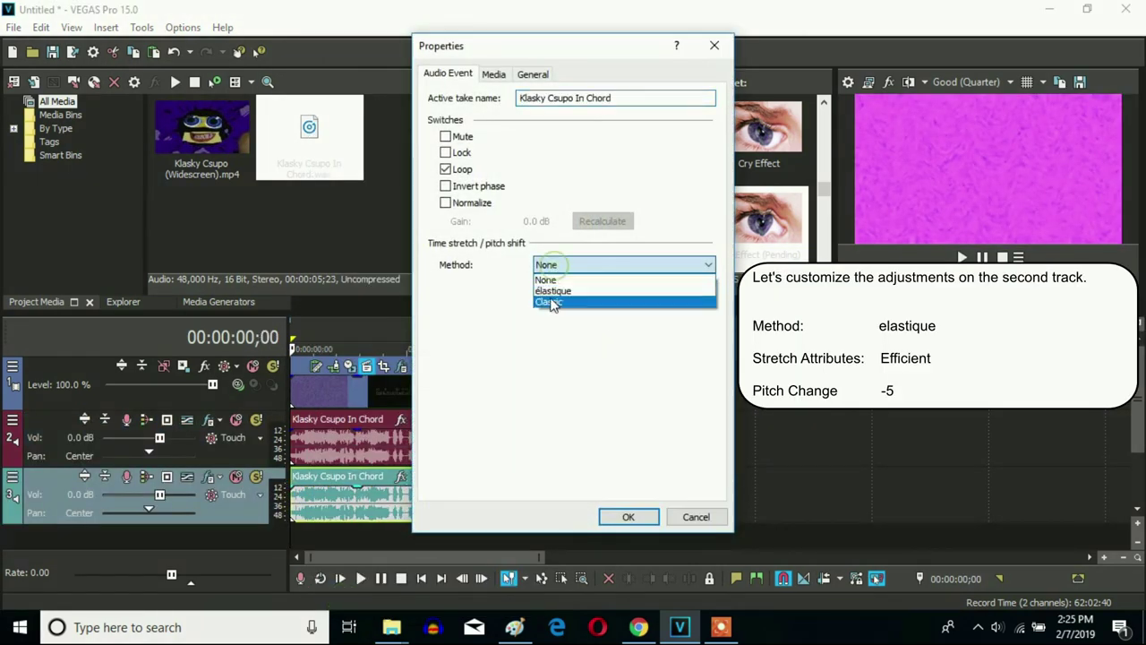
{"action": "left_click", "coordinate": [551, 292]}
{"action": "double_click", "coordinate": [668, 352]}
{"action": "type", "text": "-5"}
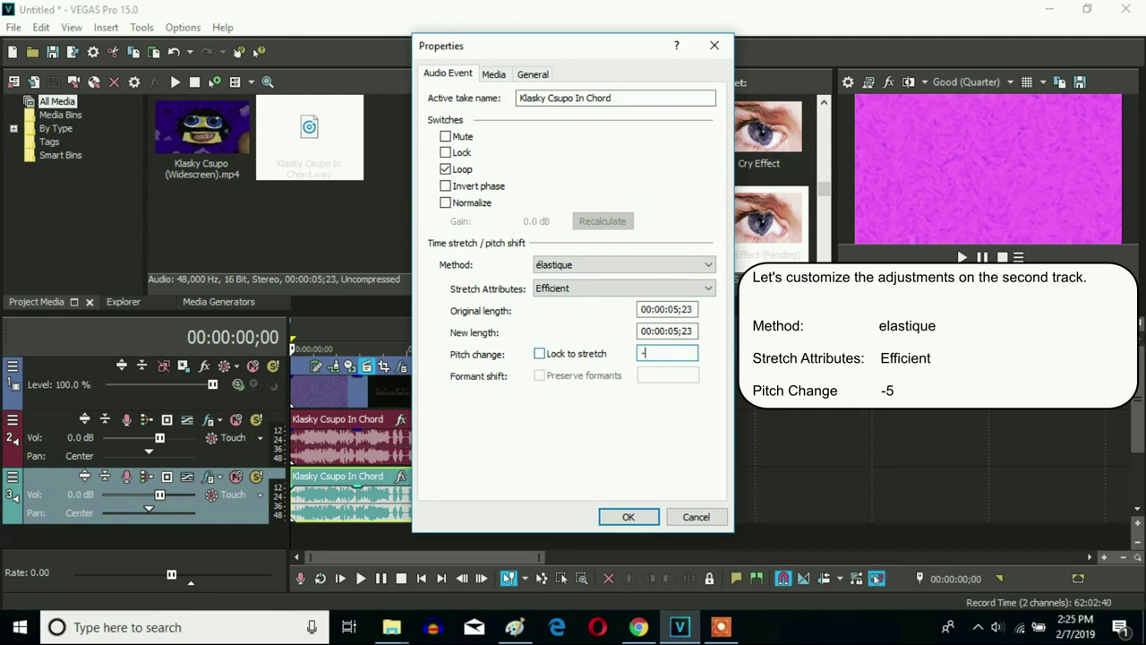
{"action": "left_click", "coordinate": [691, 332]}
{"action": "left_click", "coordinate": [629, 517]}
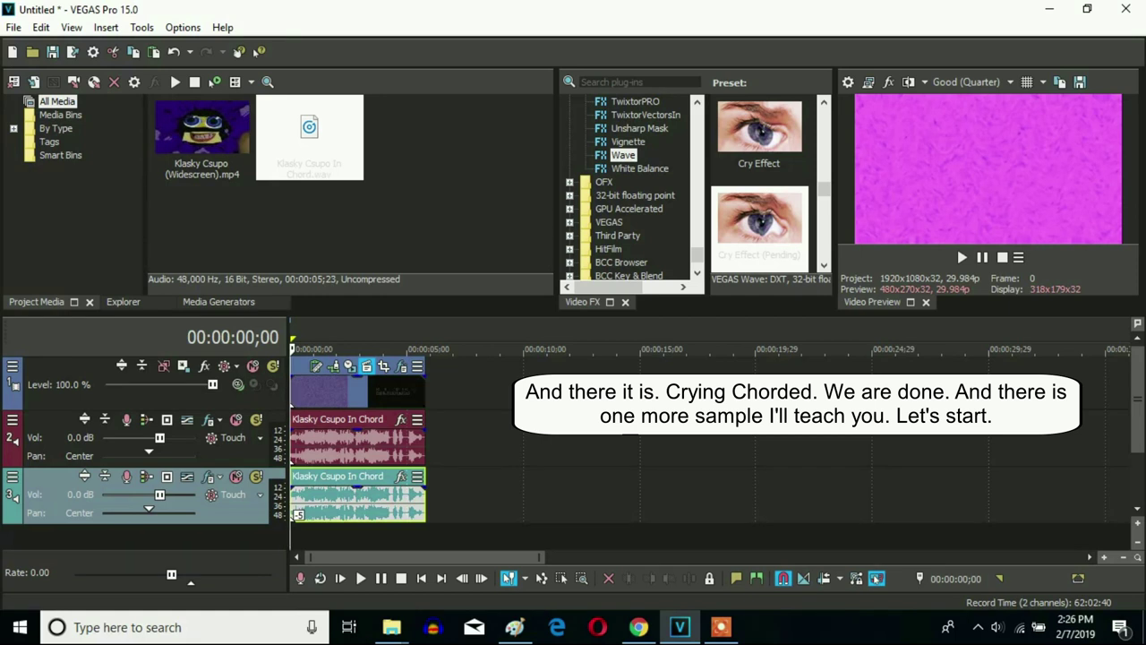
Step: Add "Klasky Csupo (Widescreen).mp4" to the timeline directly after the first clip
{"action": "left_click", "coordinate": [434, 392]}
{"action": "double_click", "coordinate": [212, 134]}
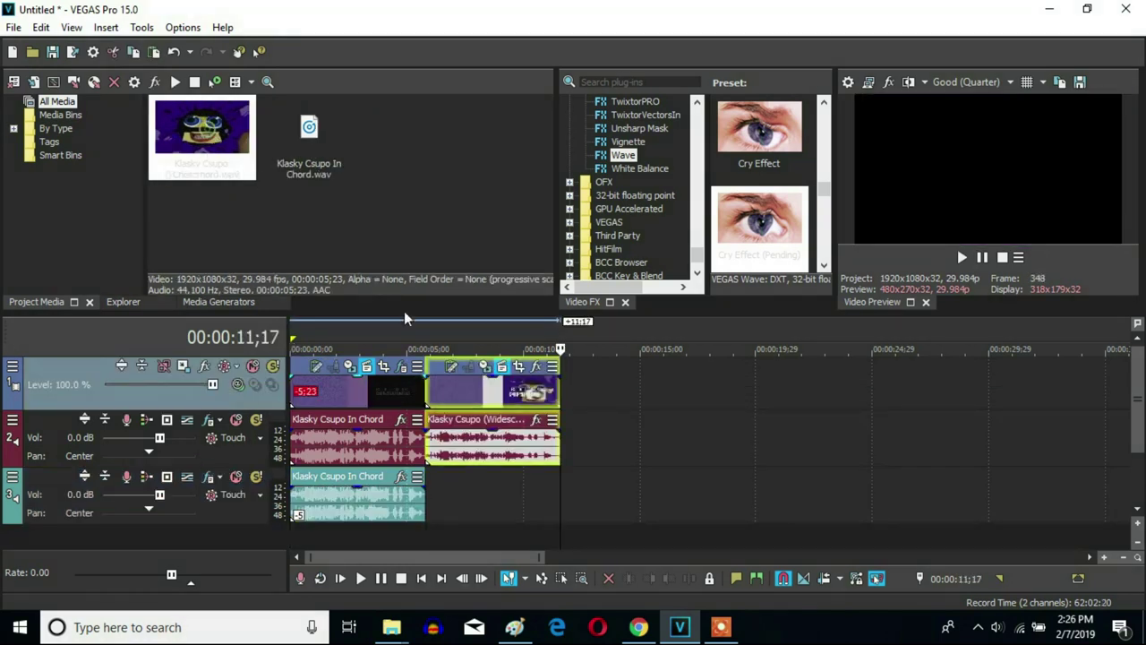
Step: Apply the Wave effect with the "Cry Effect (Pending)" preset to the second video clip
{"action": "left_click", "coordinate": [428, 391]}
{"action": "right_click", "coordinate": [481, 396]}
{"action": "left_click", "coordinate": [560, 123]}
{"action": "left_click_drag", "start_coordinate": [403, 26], "coordinate": [491, 306]}
{"action": "double_click", "coordinate": [760, 229]}
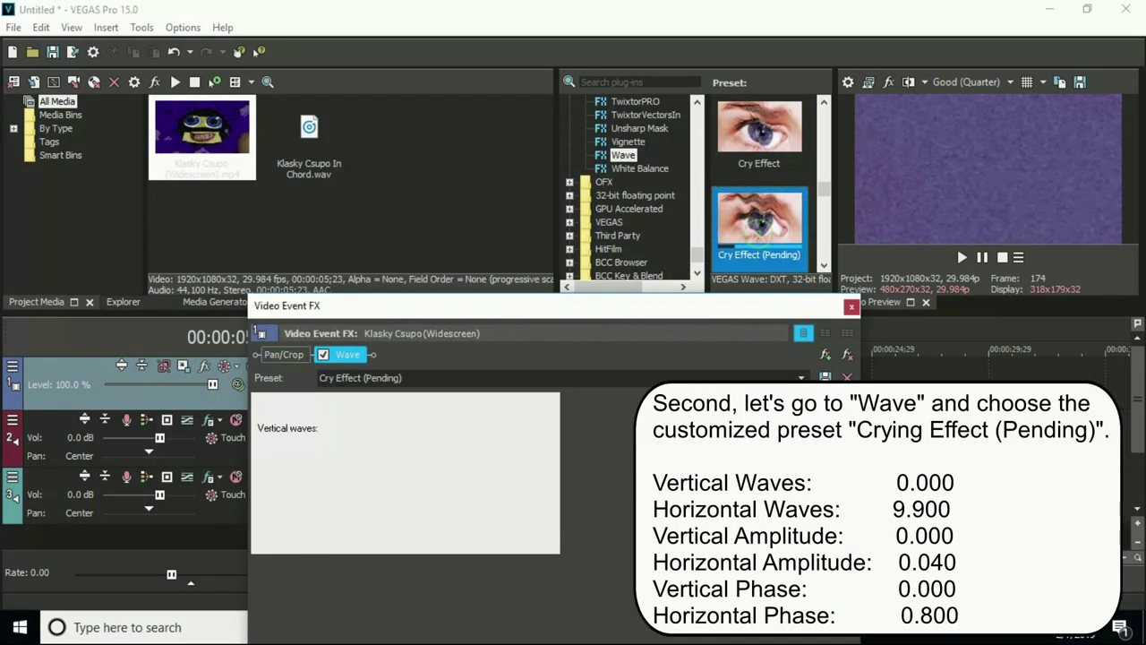
Step: Add the Gradient Map effect with the "Crying Chorded" preset to the second video clip
{"action": "left_click_drag", "start_coordinate": [699, 262], "coordinate": [698, 157]}
{"action": "left_click", "coordinate": [638, 221]}
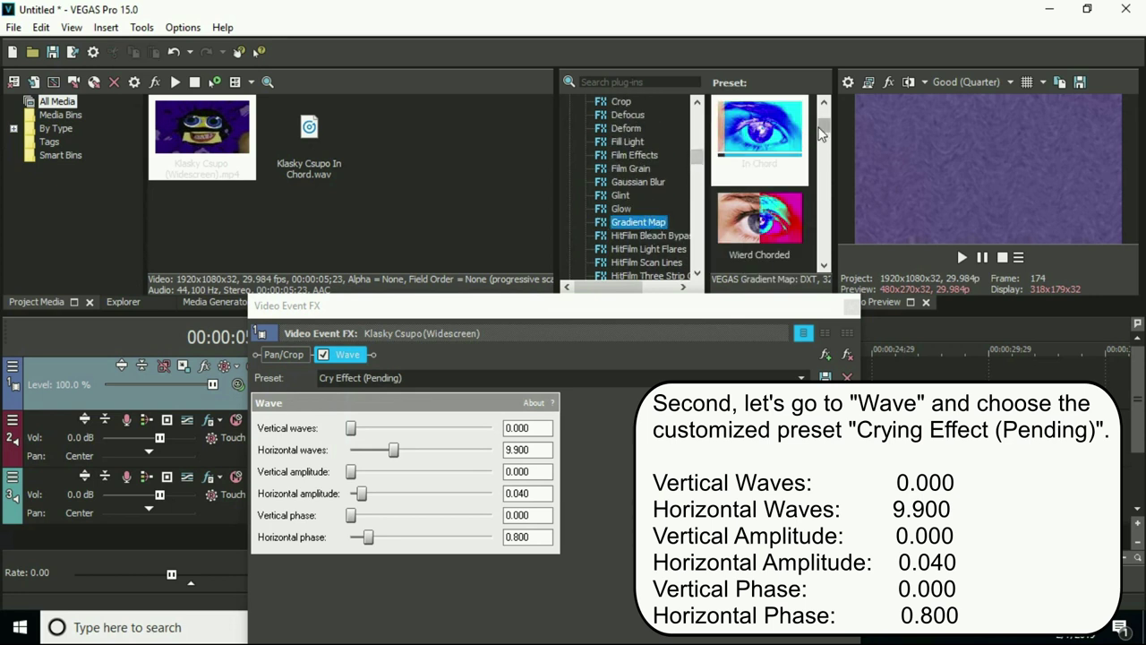
{"action": "scroll", "coordinate": [798, 175], "scroll_direction": "down", "scroll_amount": 5}
{"action": "scroll", "coordinate": [806, 172], "scroll_direction": "up", "scroll_amount": 3}
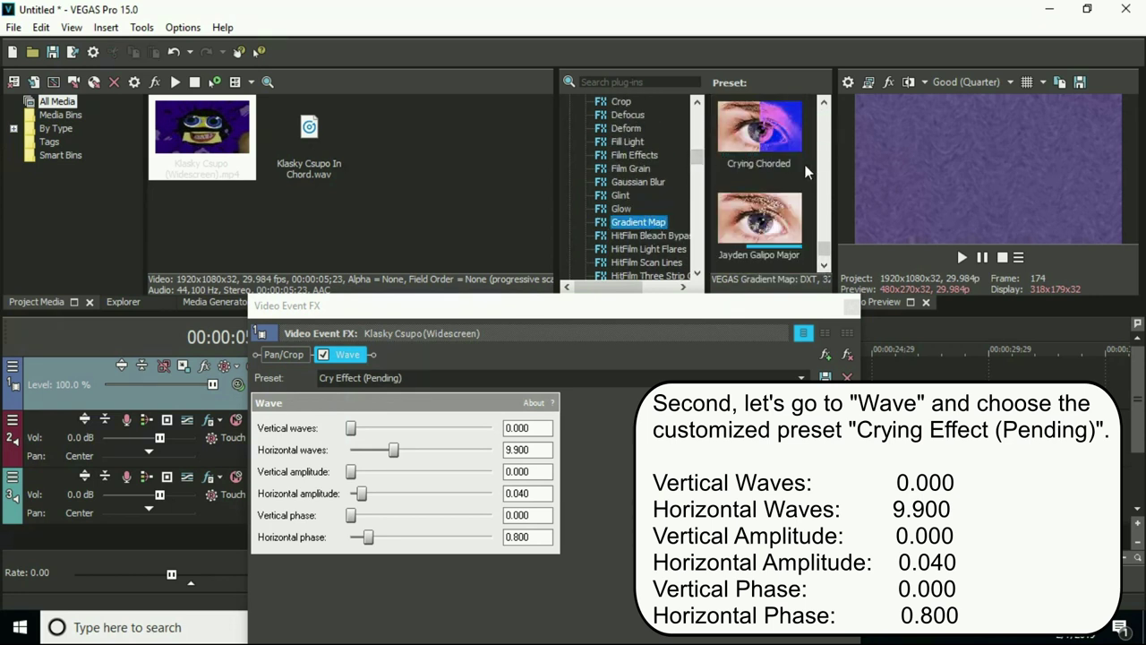
{"action": "left_click_drag", "start_coordinate": [759, 219], "coordinate": [339, 353]}
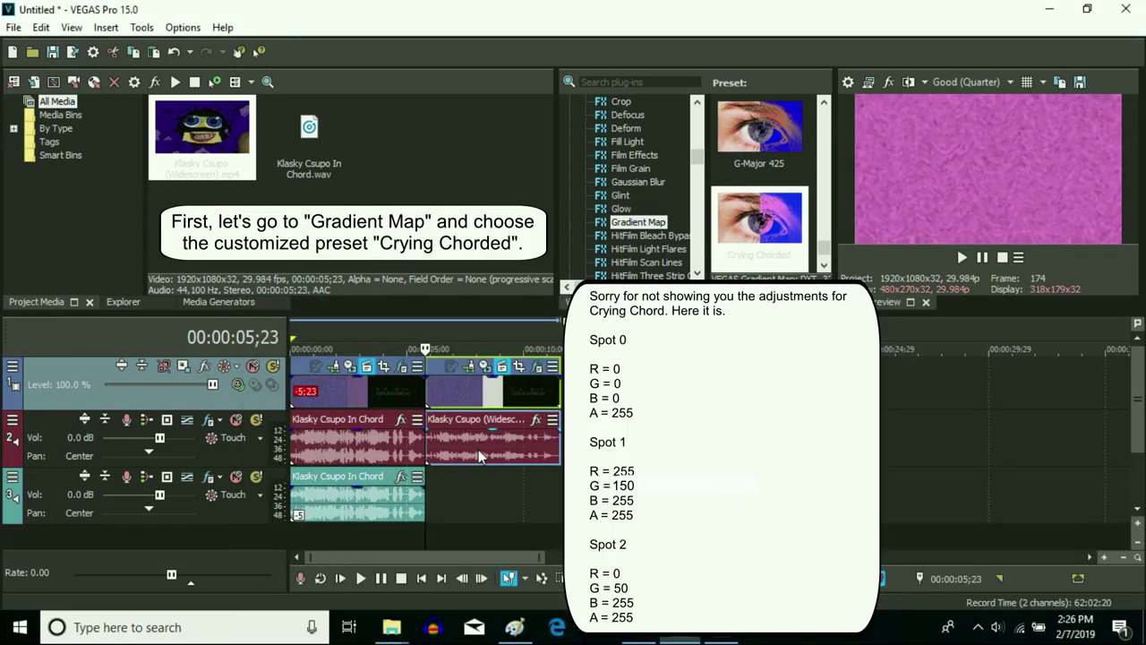
Step: Replace the second clip's original audio with a copy of the "Klasky Csupo In Chord" event from the first audio track
{"action": "left_click", "coordinate": [435, 446]}
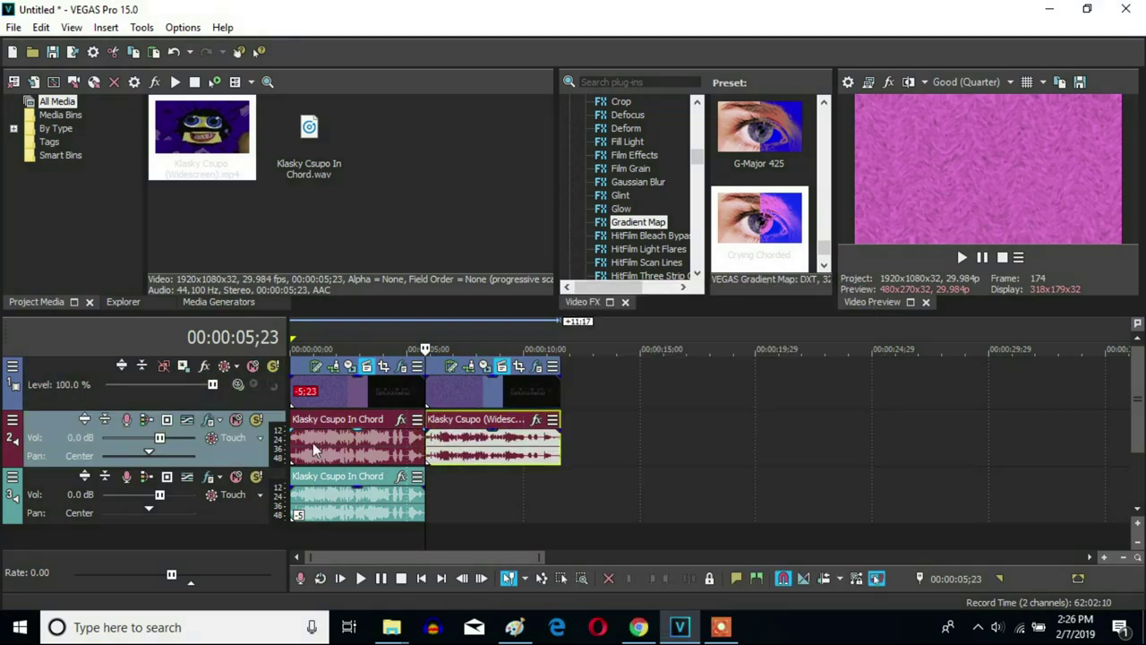
{"action": "key", "text": "Delete"}
{"action": "left_click", "coordinate": [292, 421]}
{"action": "right_click", "coordinate": [292, 421]}
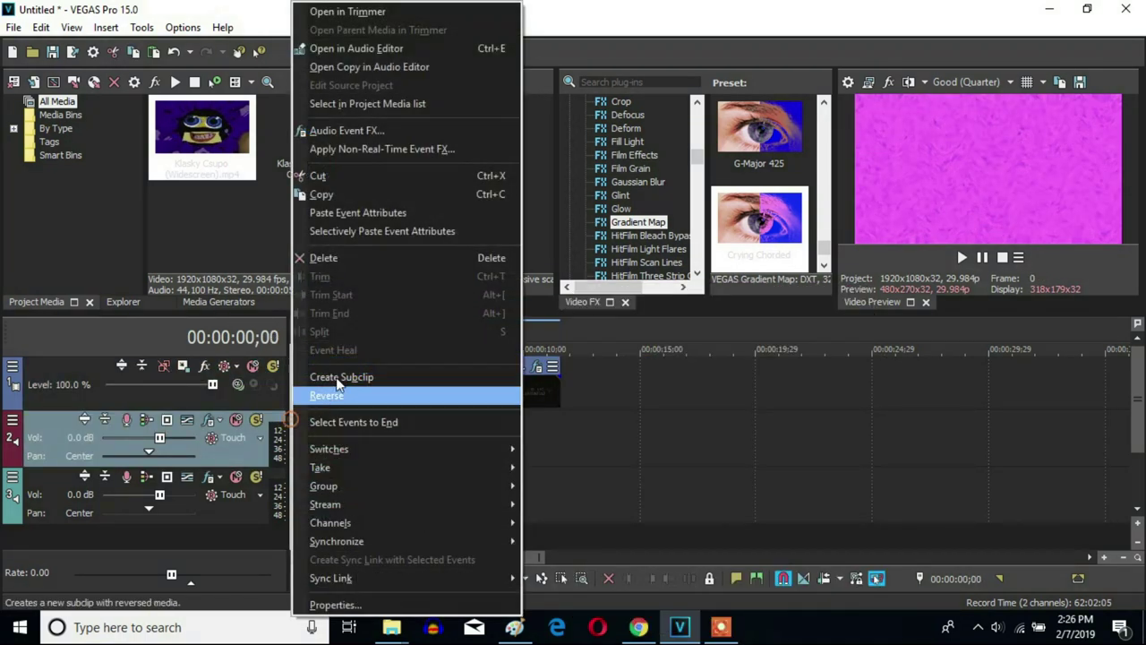
{"action": "left_click", "coordinate": [394, 195]}
{"action": "left_click", "coordinate": [428, 430]}
{"action": "right_click", "coordinate": [456, 438]}
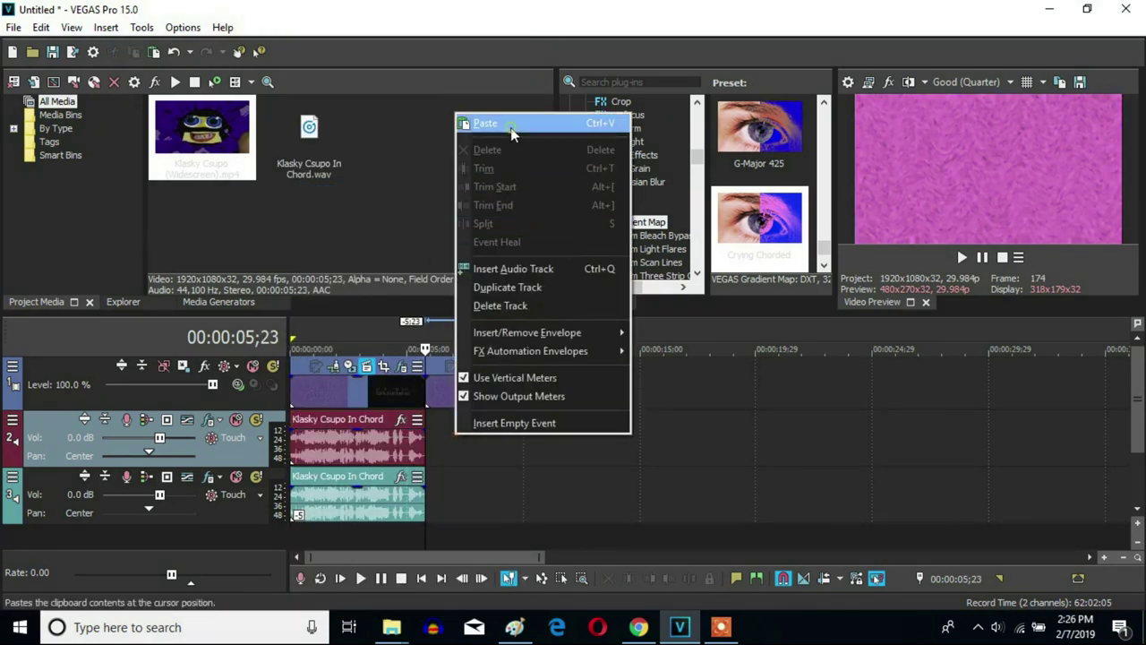
{"action": "left_click", "coordinate": [511, 120]}
Step: Set the time stretch / pitch shift method of the pasted event on the first audio track to élastique
{"action": "right_click", "coordinate": [485, 469]}
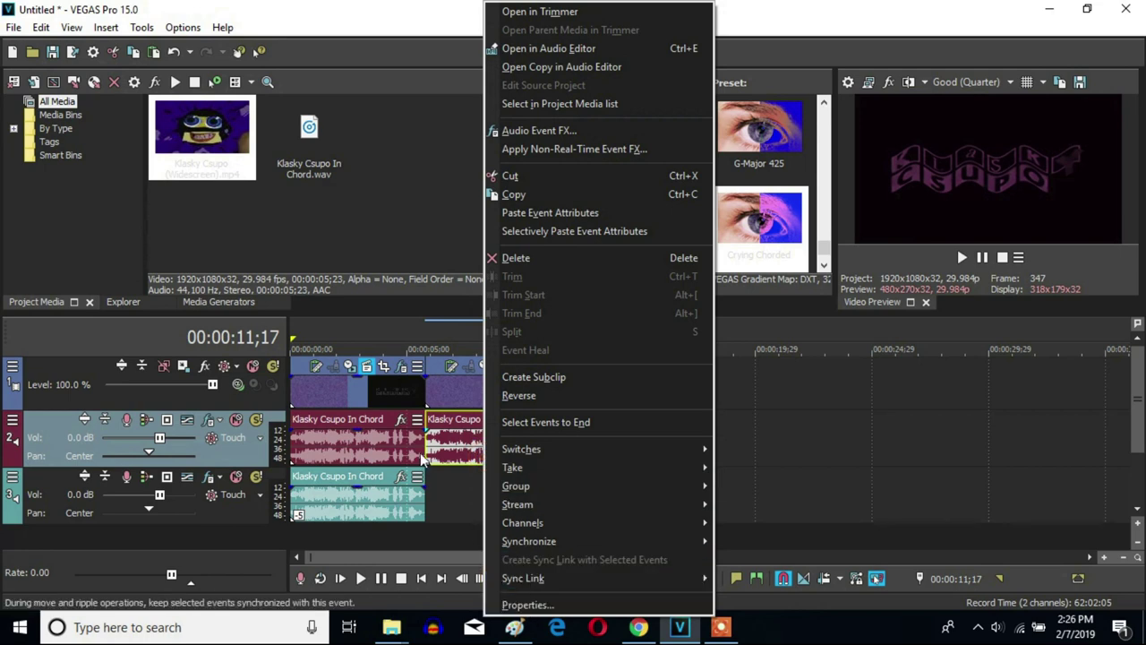
{"action": "left_click", "coordinate": [529, 607]}
{"action": "left_click", "coordinate": [593, 265]}
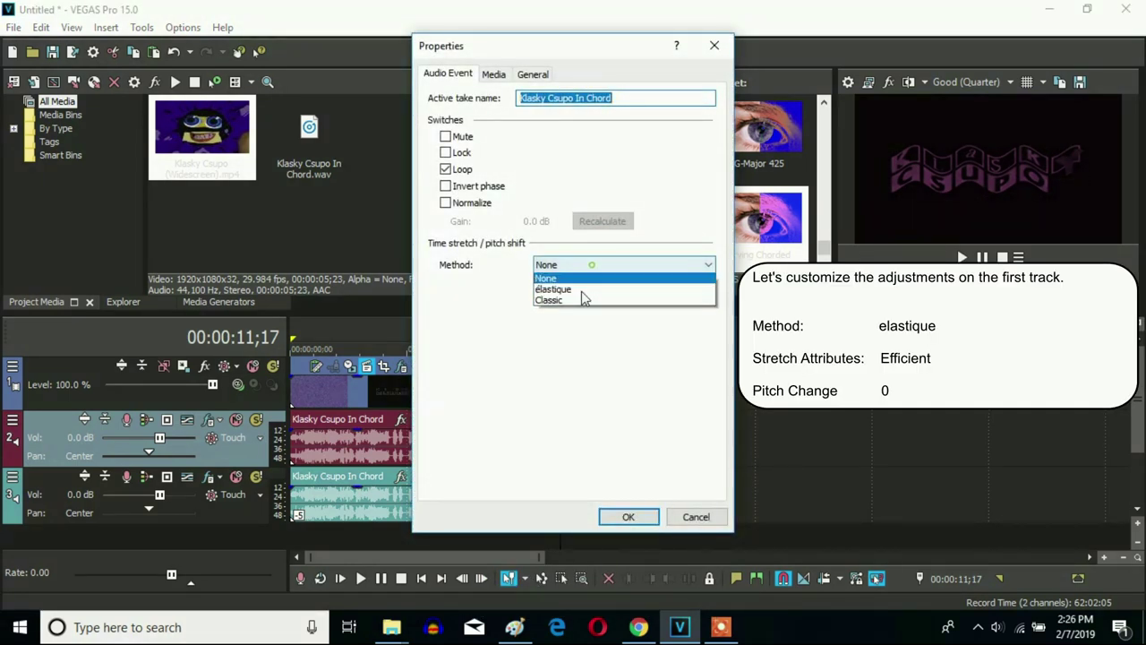
{"action": "left_click", "coordinate": [552, 291]}
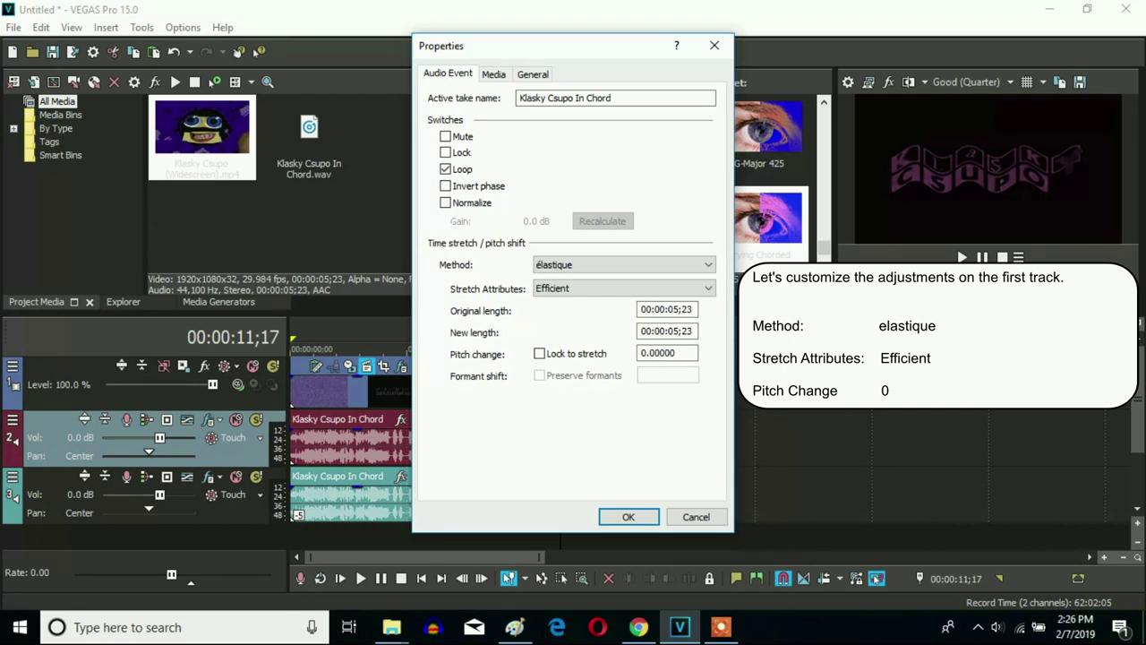
{"action": "left_click", "coordinate": [632, 515]}
Step: Paste another copy of "Klasky Csupo In Chord" onto the second audio track, directly after its existing event
{"action": "left_click", "coordinate": [427, 488]}
{"action": "right_click", "coordinate": [445, 494]}
{"action": "left_click", "coordinate": [474, 180]}
Step: Set the stretch method of the newly pasted event on the second audio track to élastique and its pitch change to -5
{"action": "right_click", "coordinate": [472, 504]}
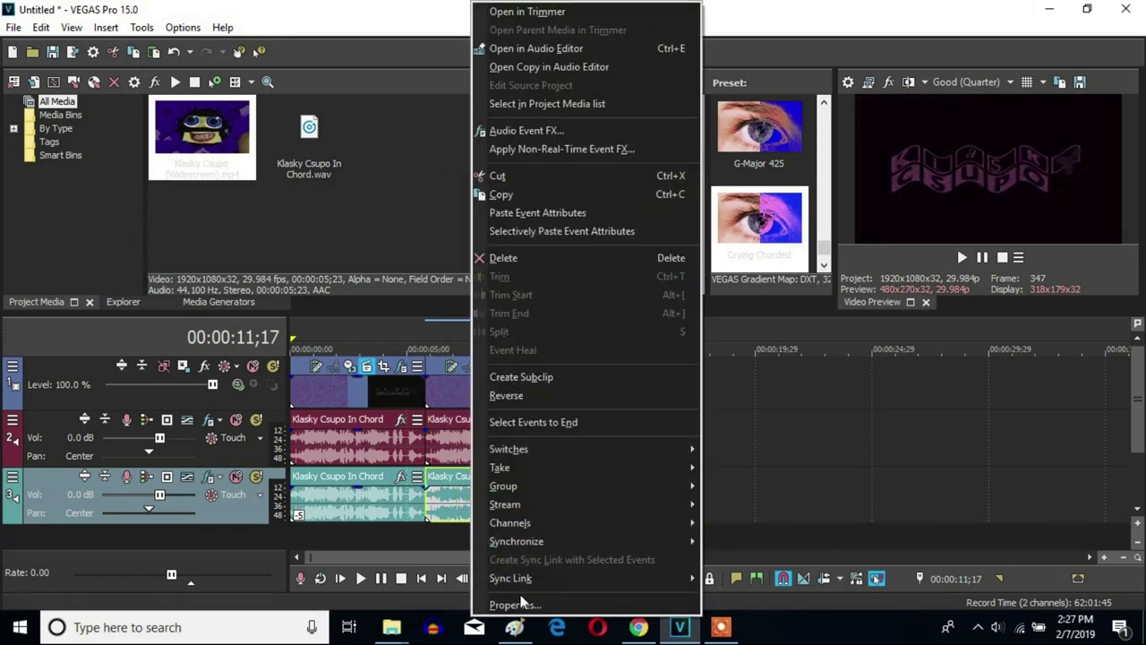
{"action": "left_click", "coordinate": [524, 602]}
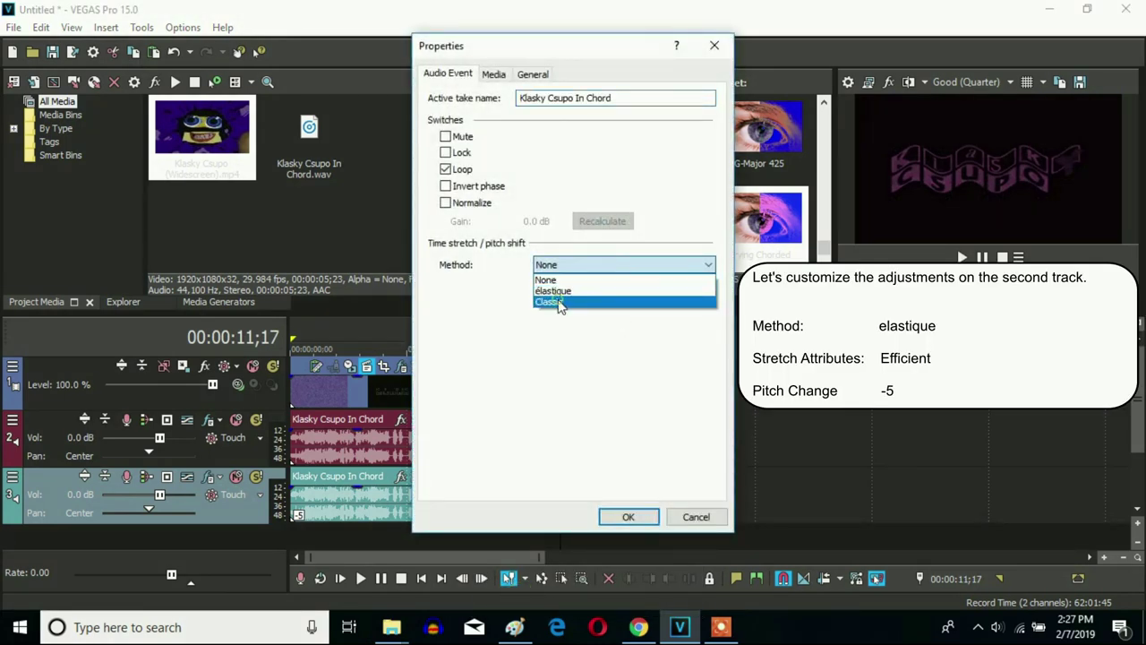
{"action": "left_click", "coordinate": [553, 290]}
{"action": "double_click", "coordinate": [662, 353]}
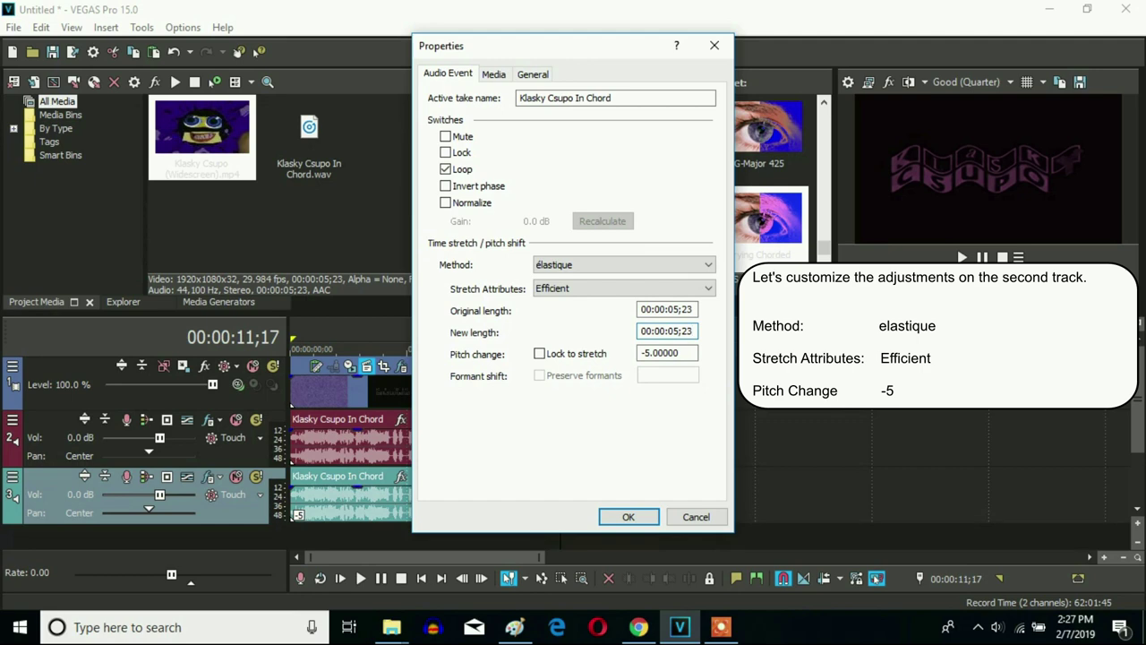
{"action": "left_click", "coordinate": [629, 517]}
Step: Play the project from the beginning to preview both Crying Chorded samples
{"action": "key", "text": "ctrl+Home"}
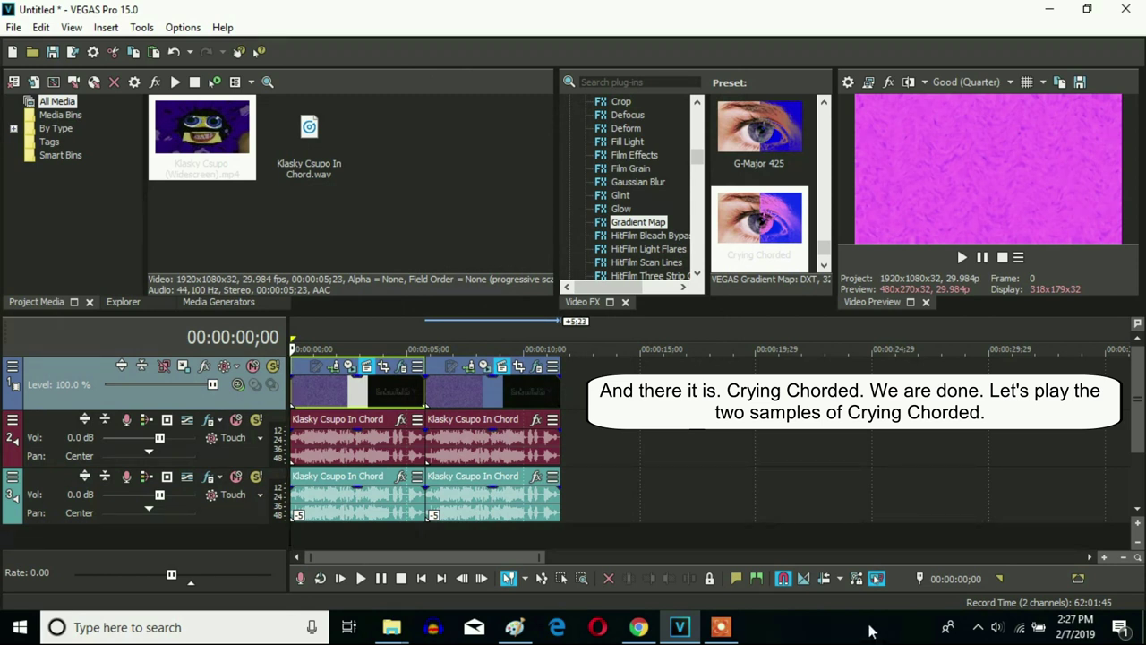
{"action": "left_click", "coordinate": [961, 258]}
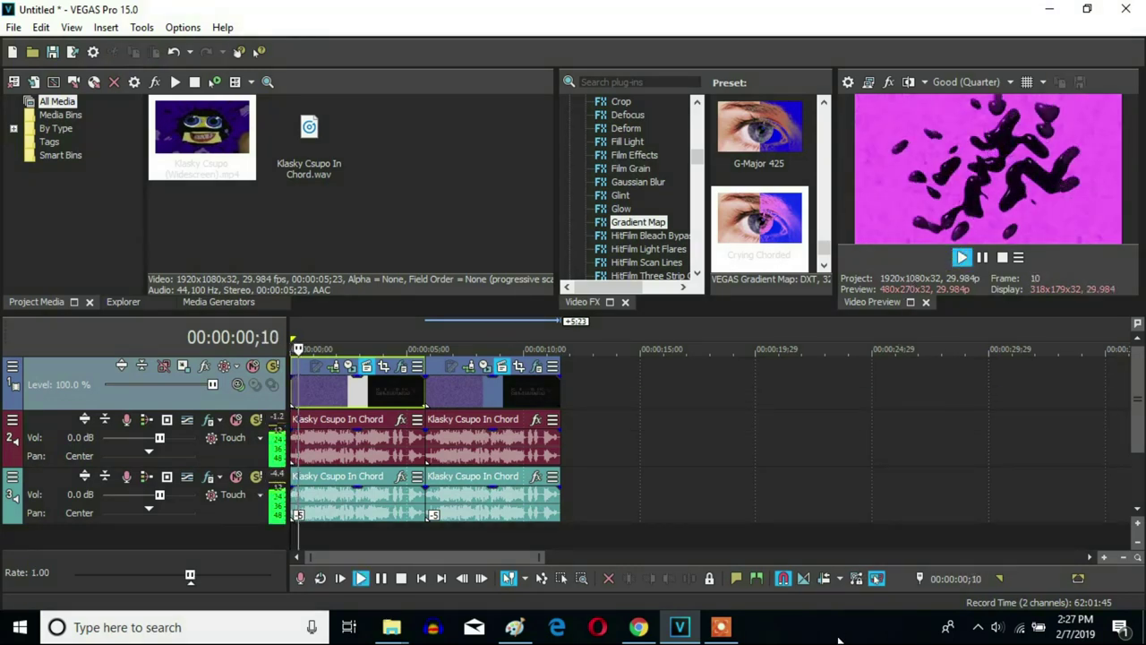